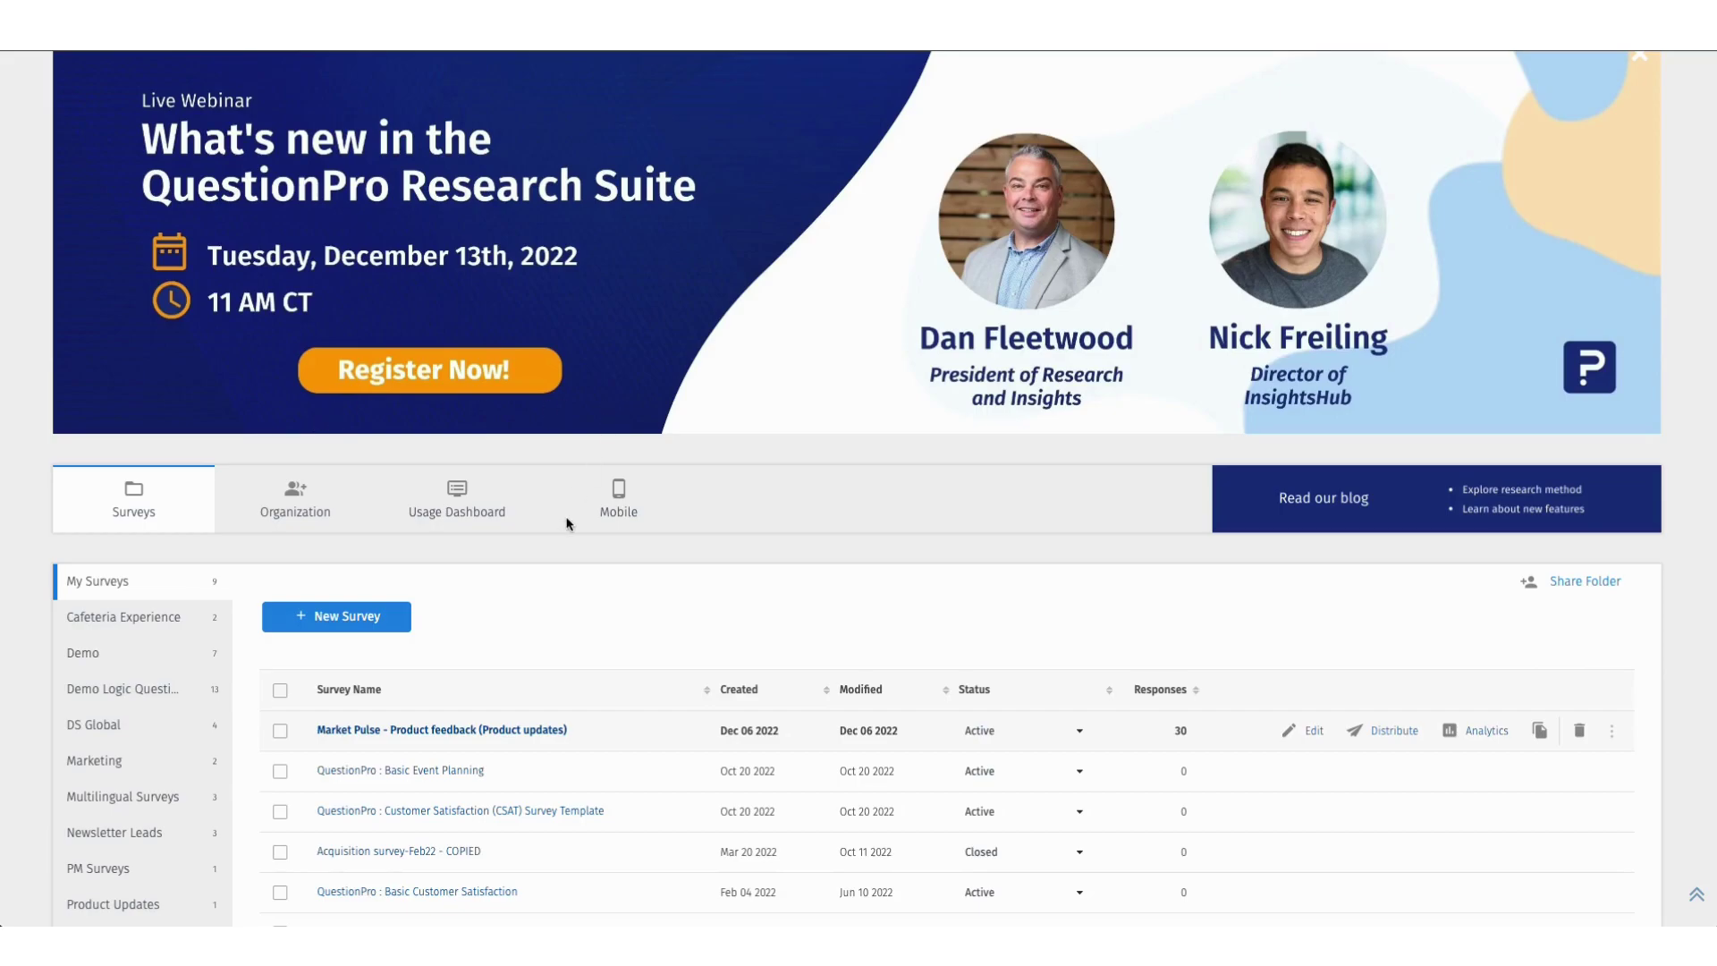
scroll(535, 552, down, 1)
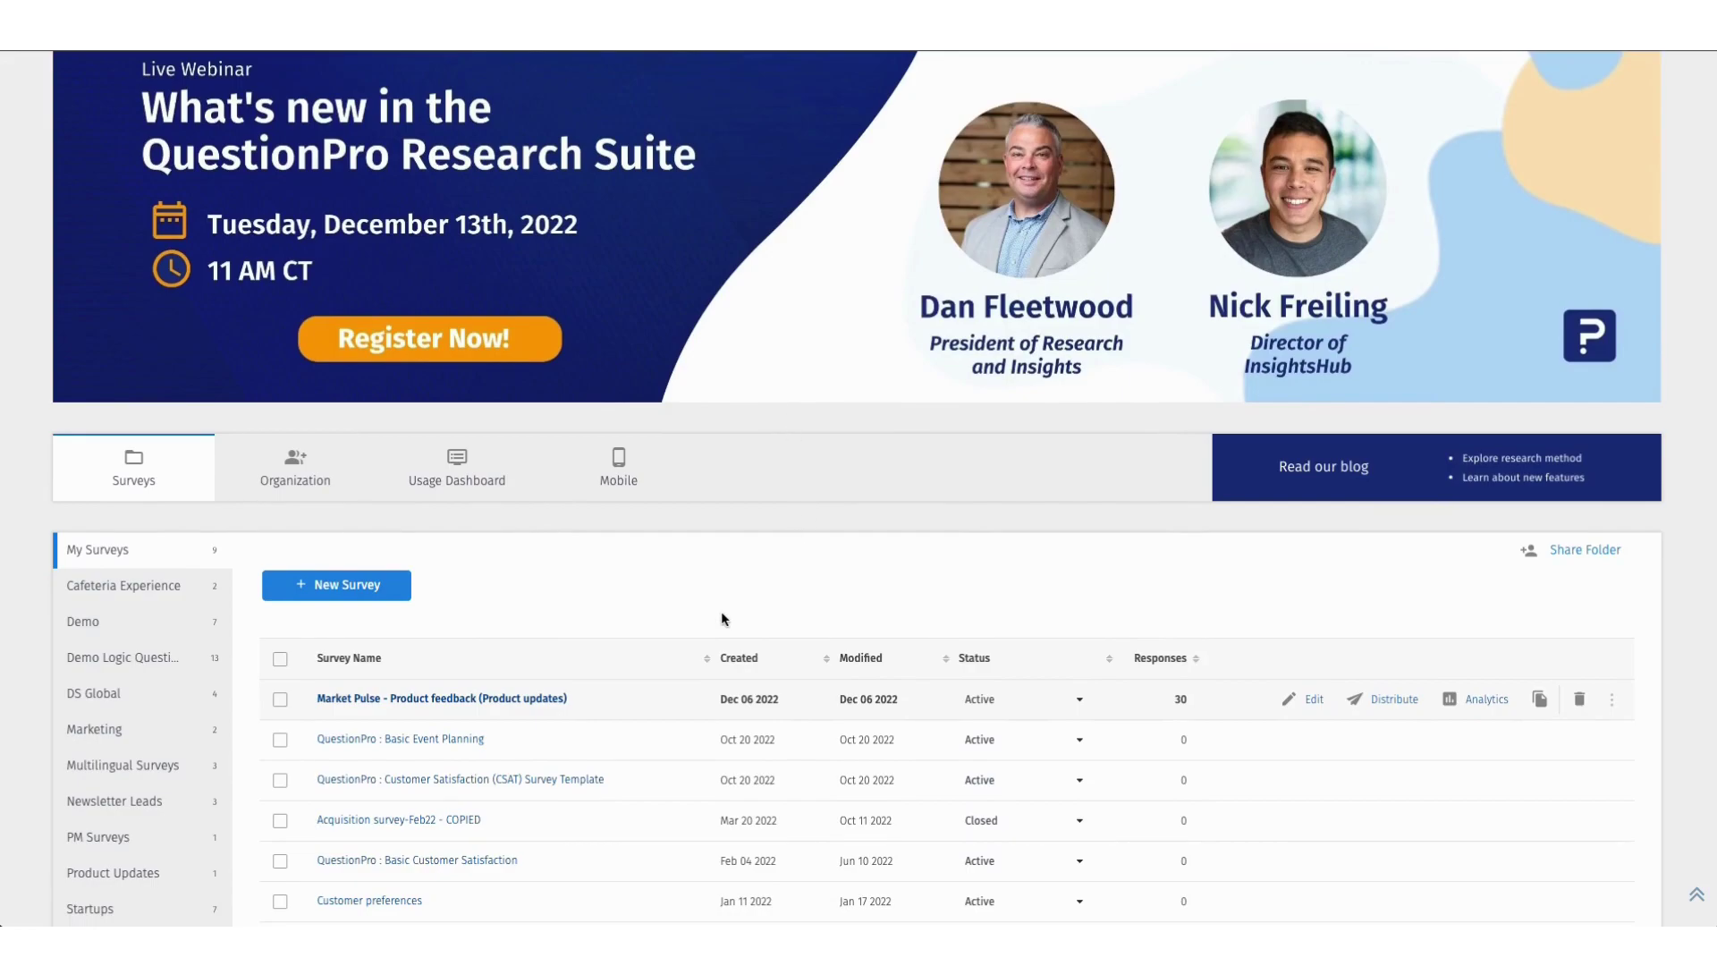
scroll(637, 554, down, 1)
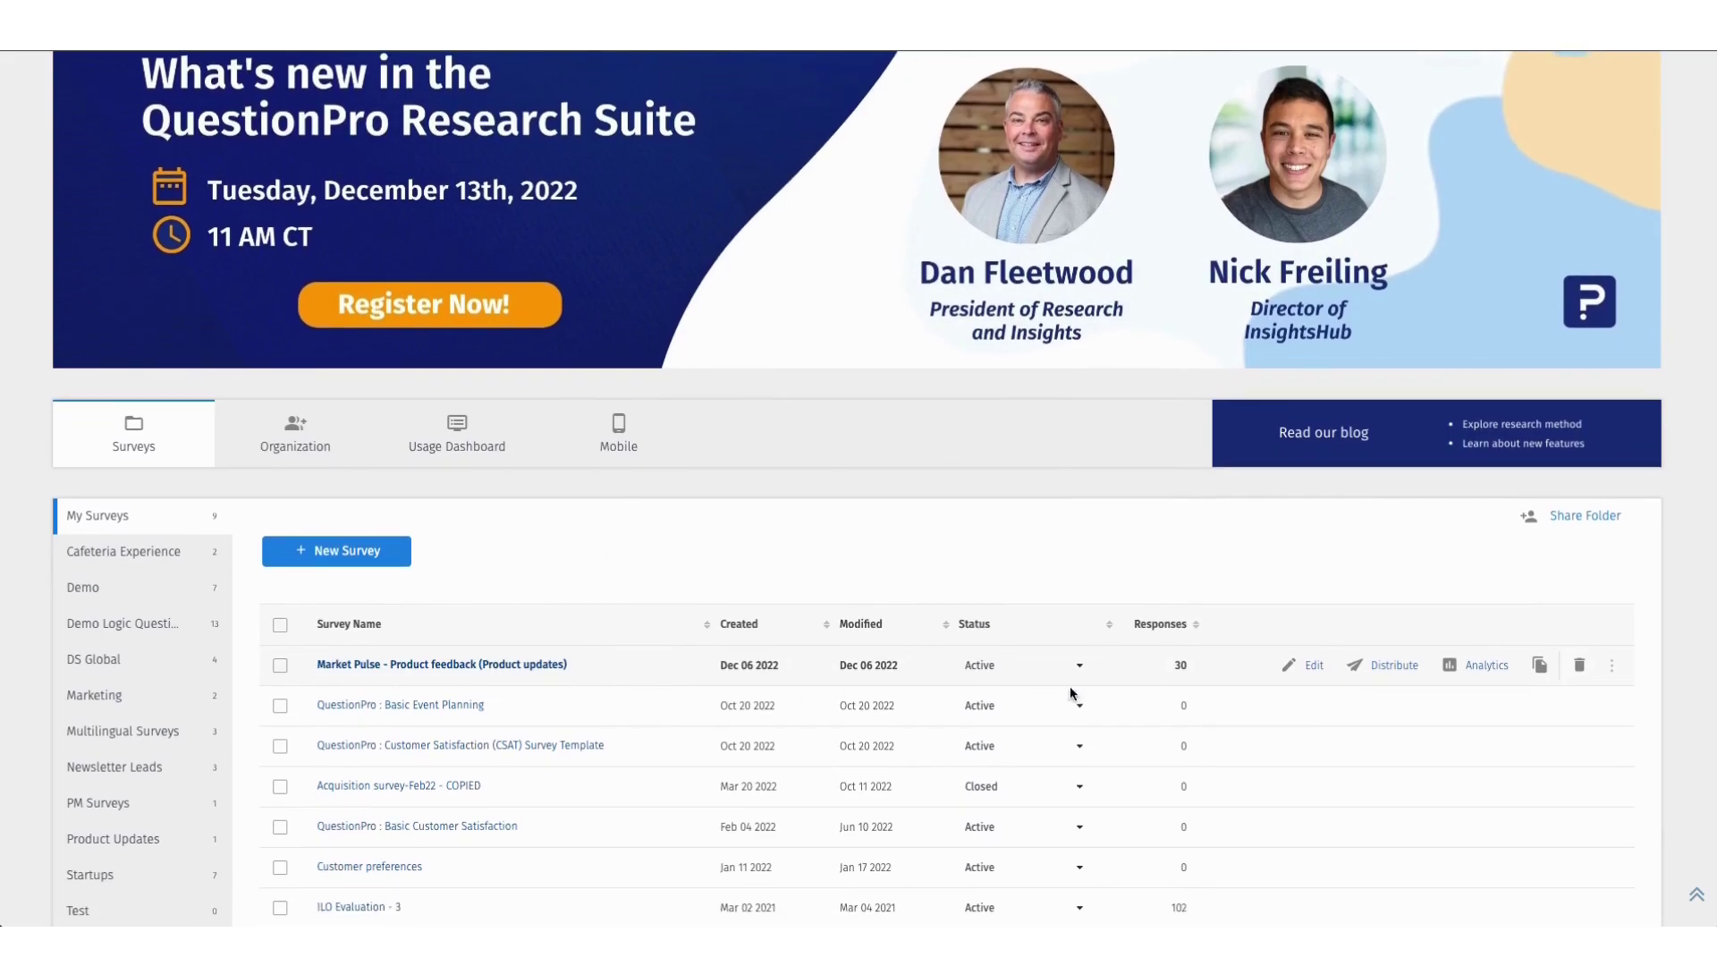
Step: Open Share Survey from the Market Pulse - Product feedback survey's actions menu
click(1611, 665)
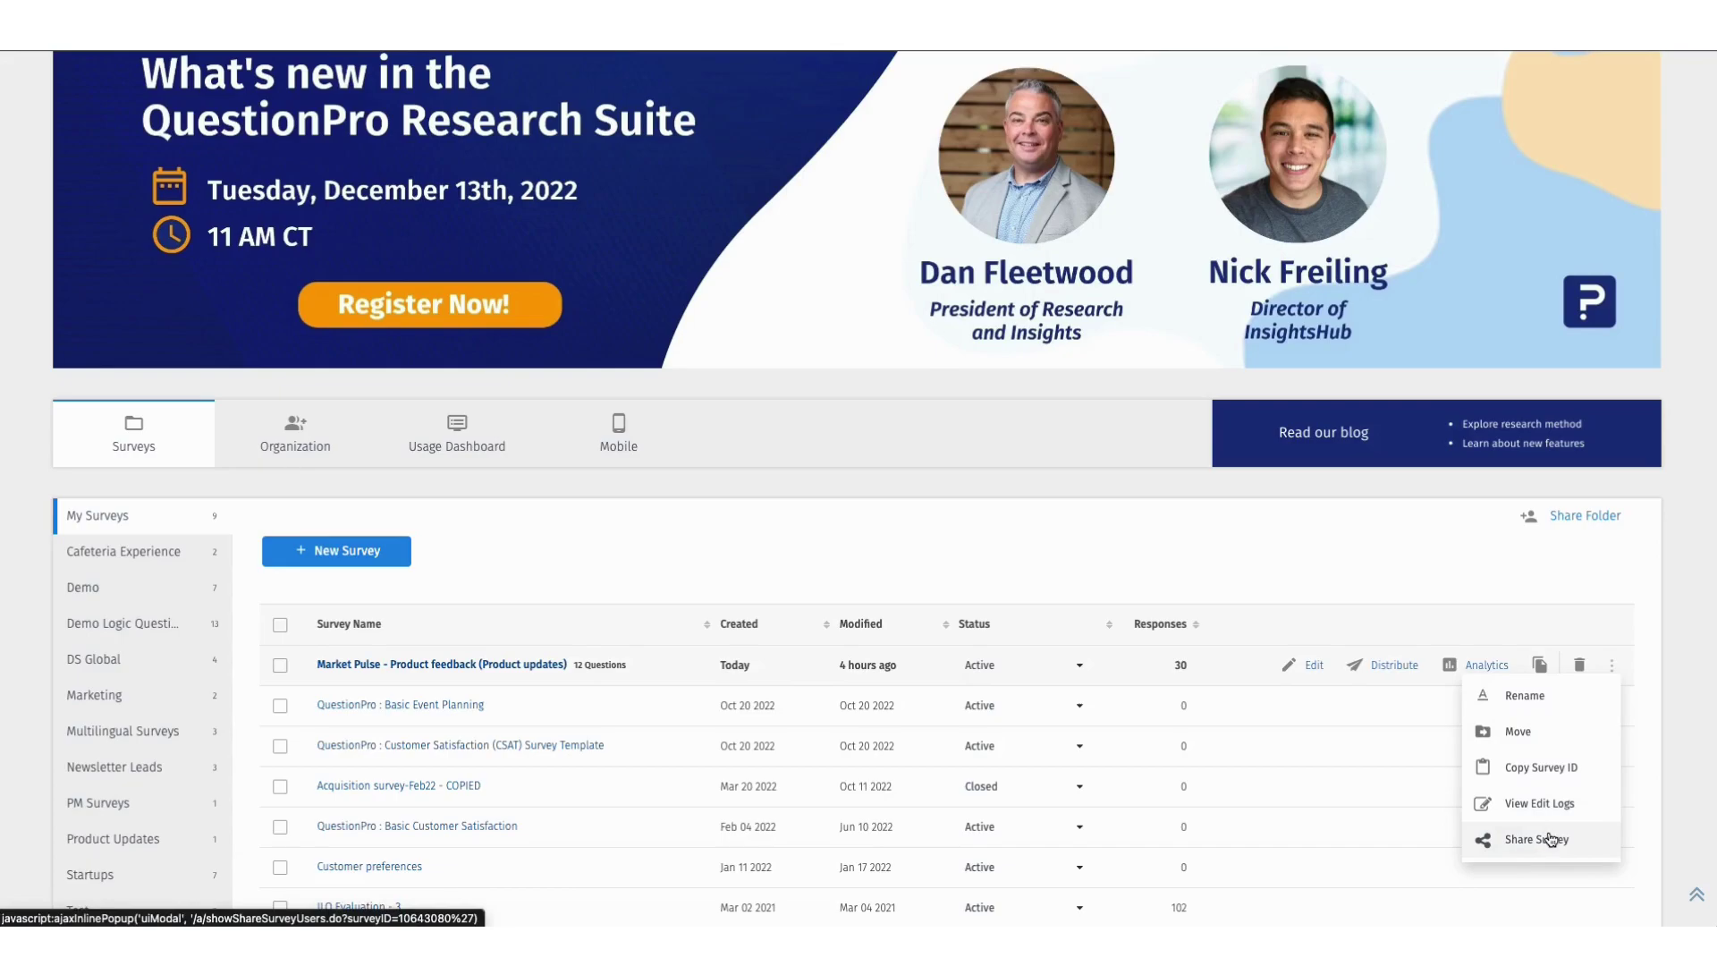
click(1536, 839)
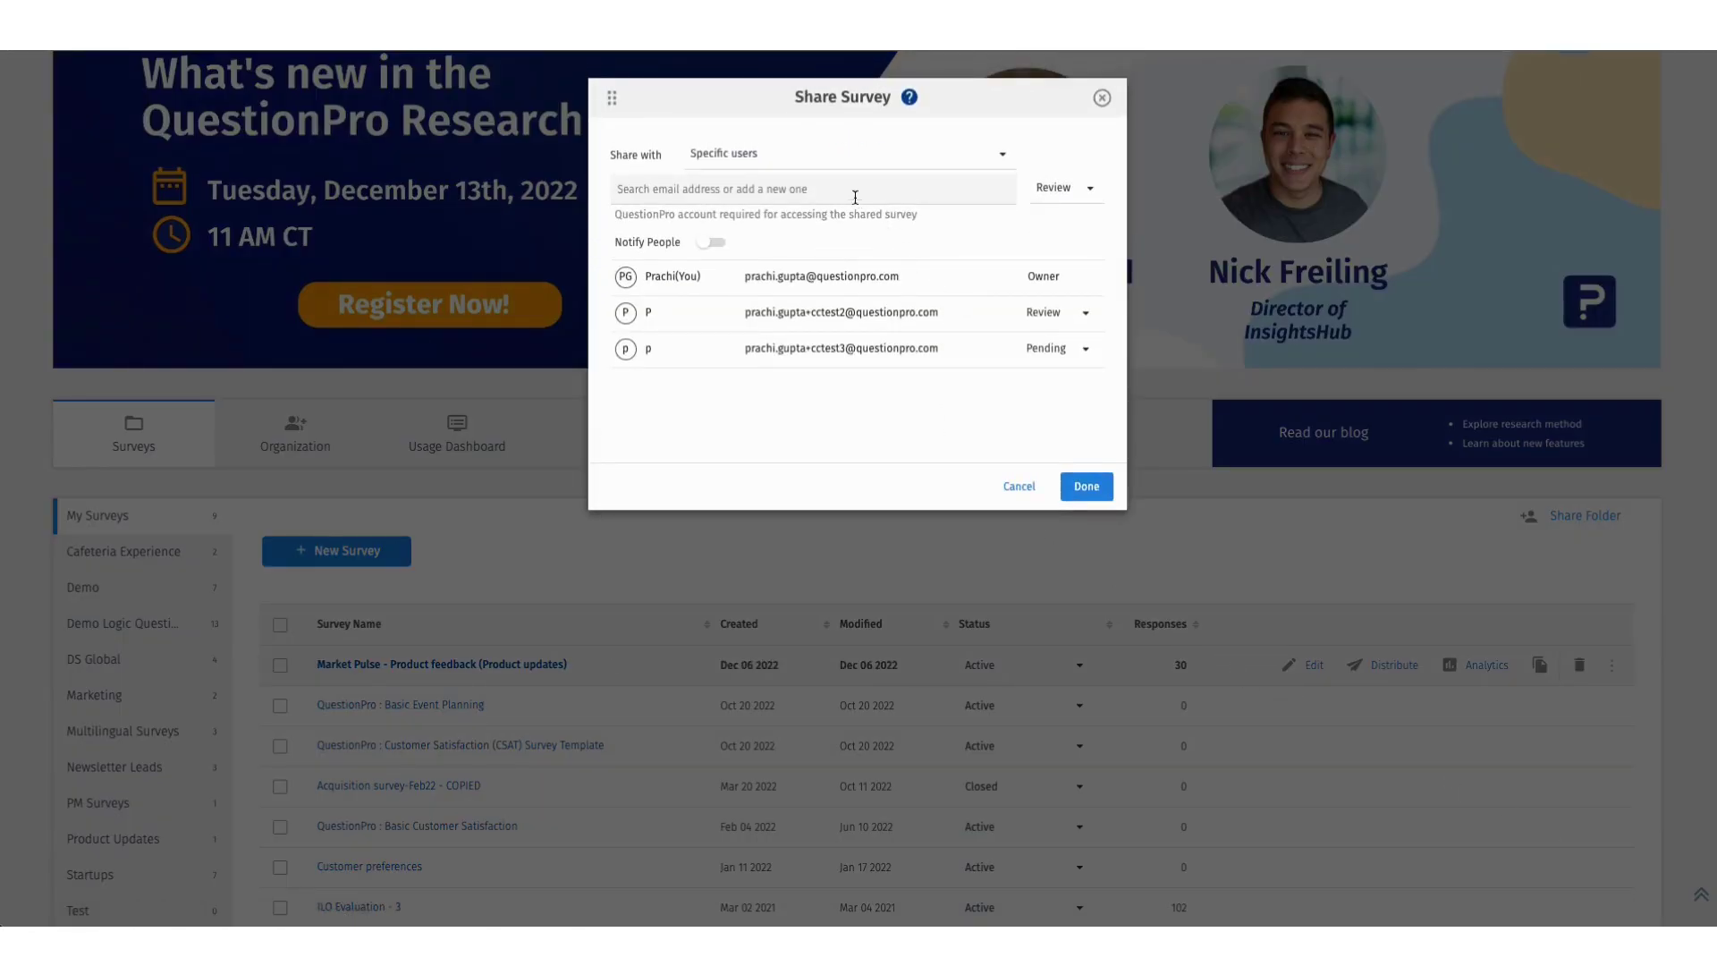
Step: Switch on Notify People in the Share Survey dialog to show the Message box
click(705, 242)
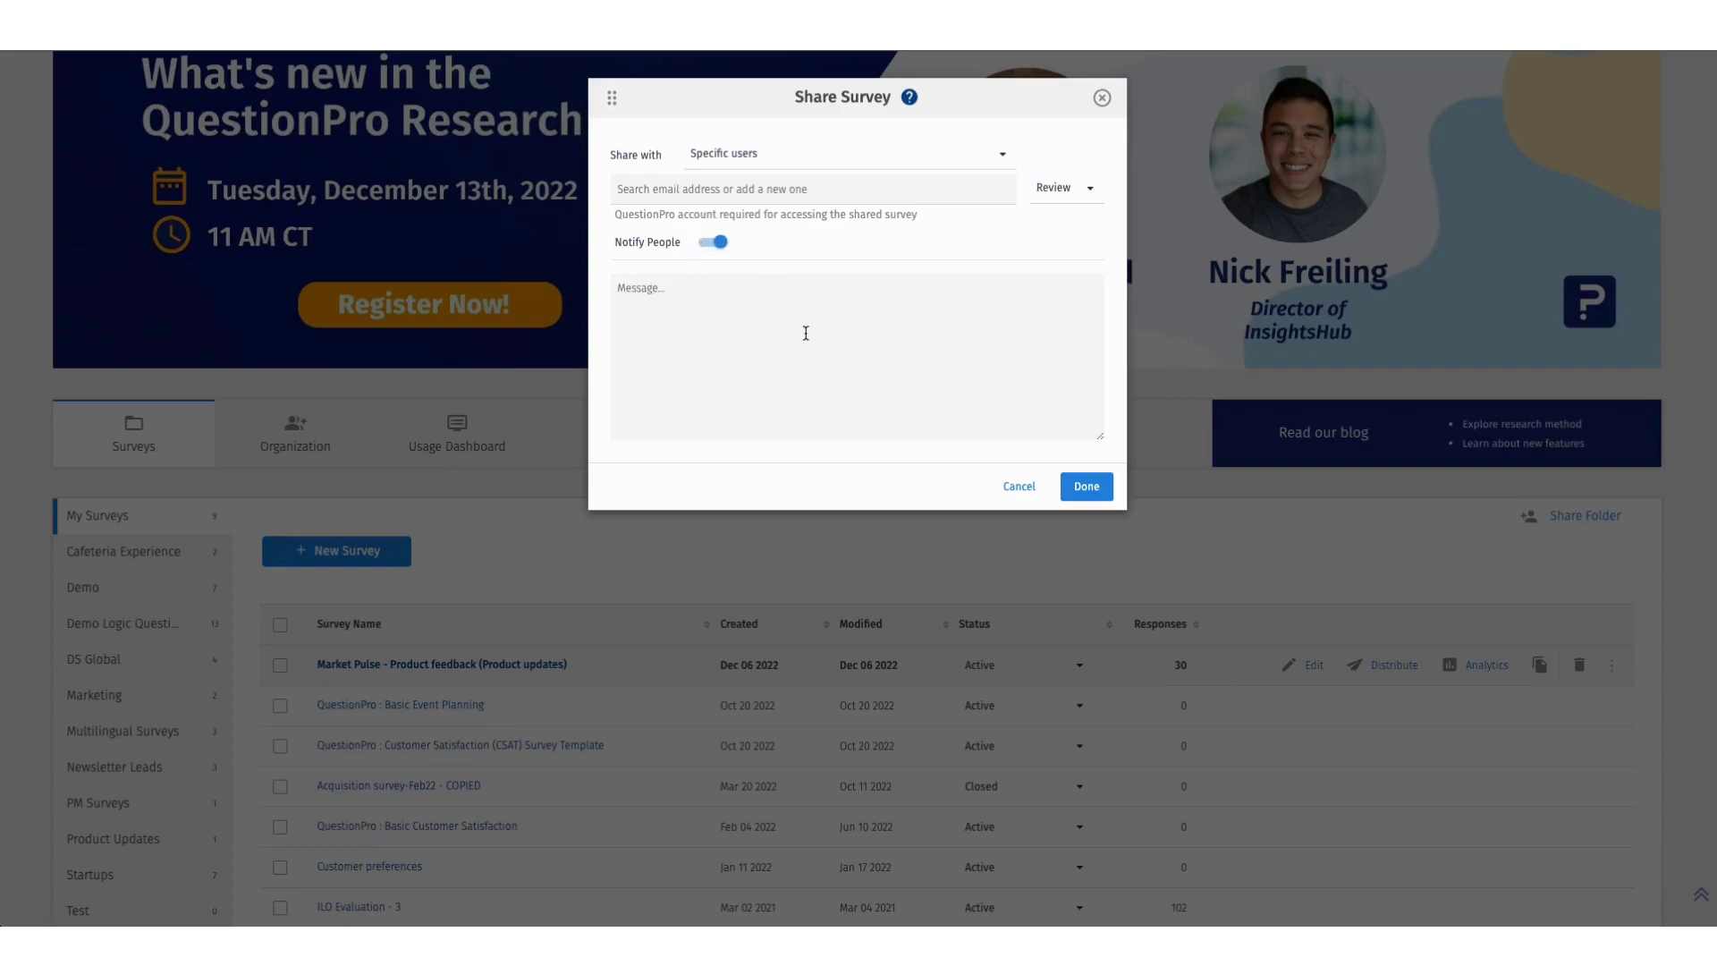
Step: Switch Notify People off and place the cursor in the email search field
click(720, 242)
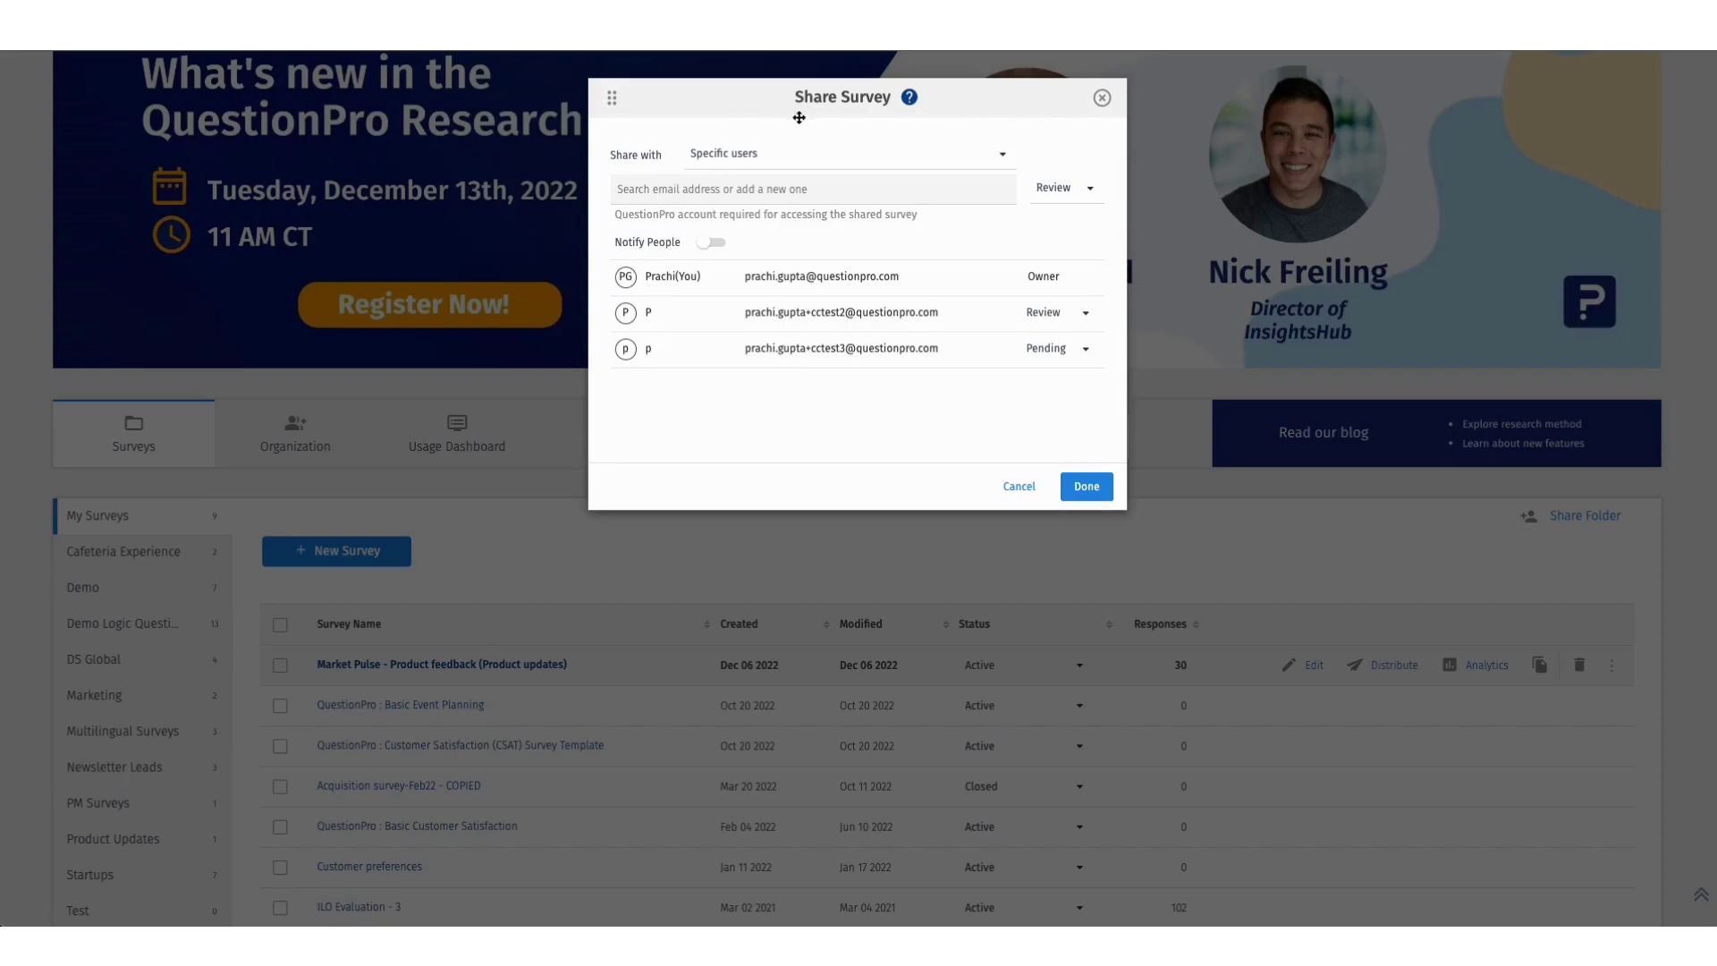
click(632, 199)
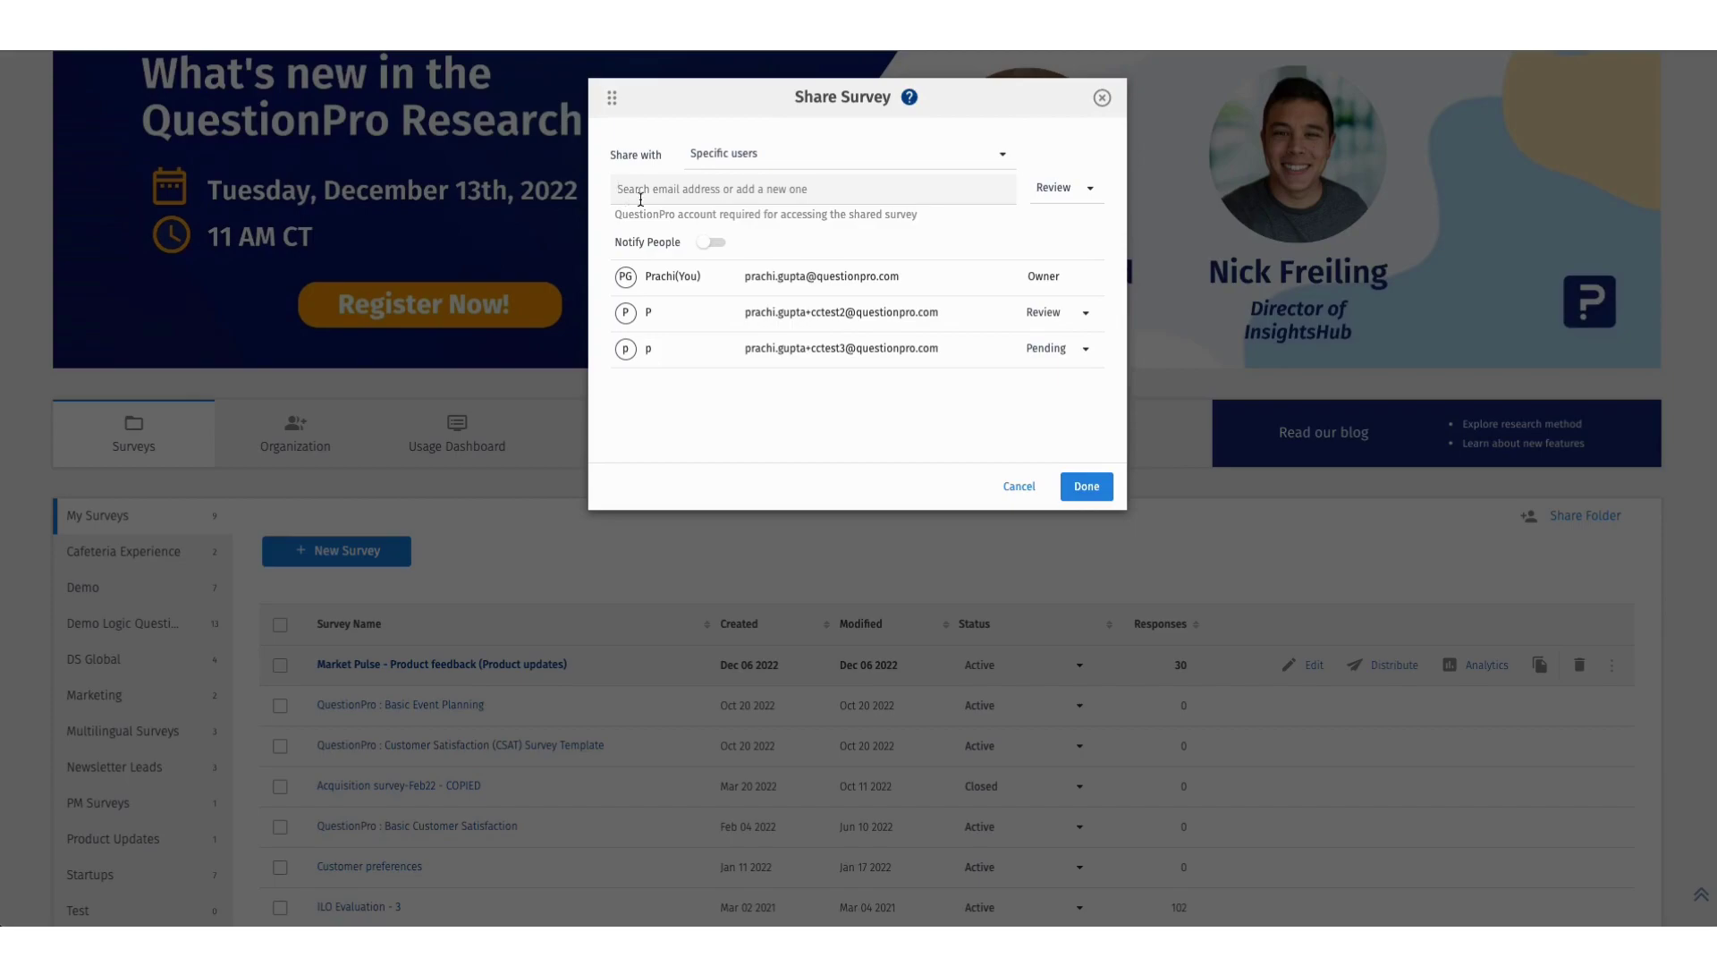